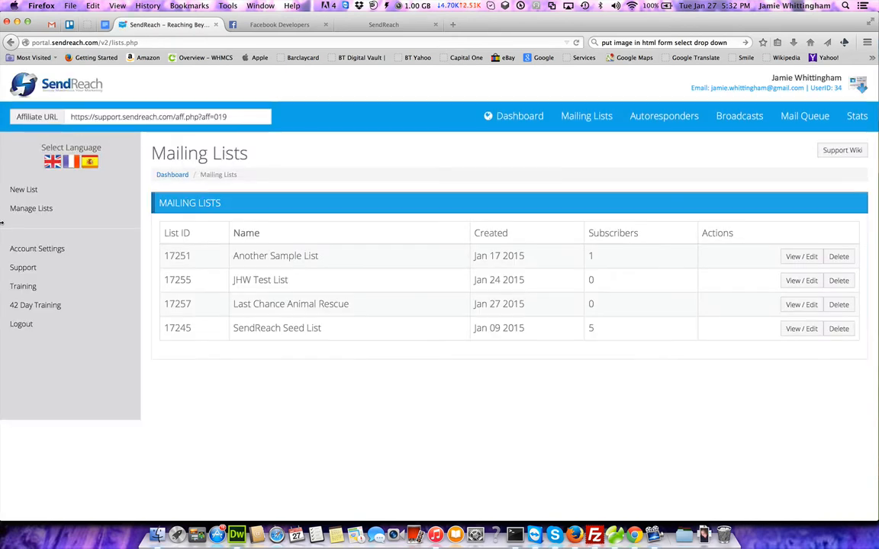
# Begin a new mailing list from the Mailing Lists page's New List option.
pyautogui.click(24, 191)
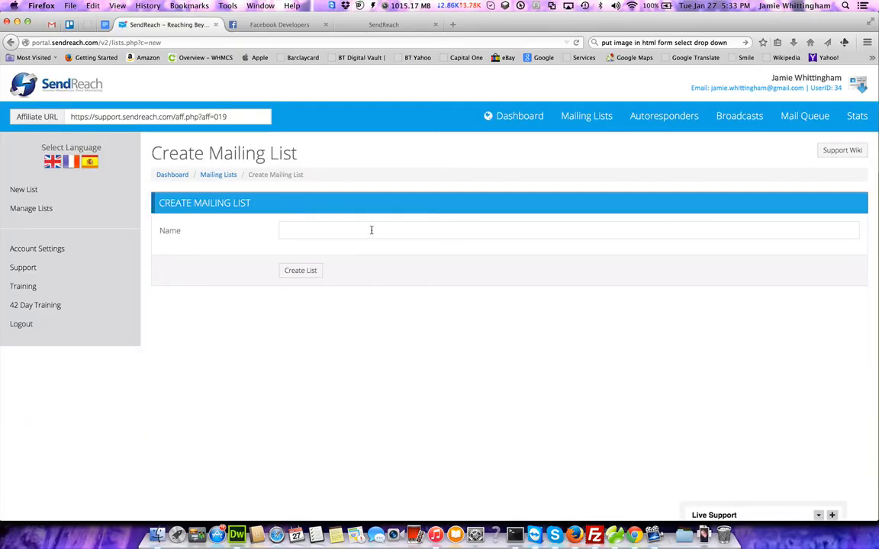
# Create a mailing list named 'Testing List for Tutorial'.
pyautogui.click(372, 231)
pyautogui.write('Tes')
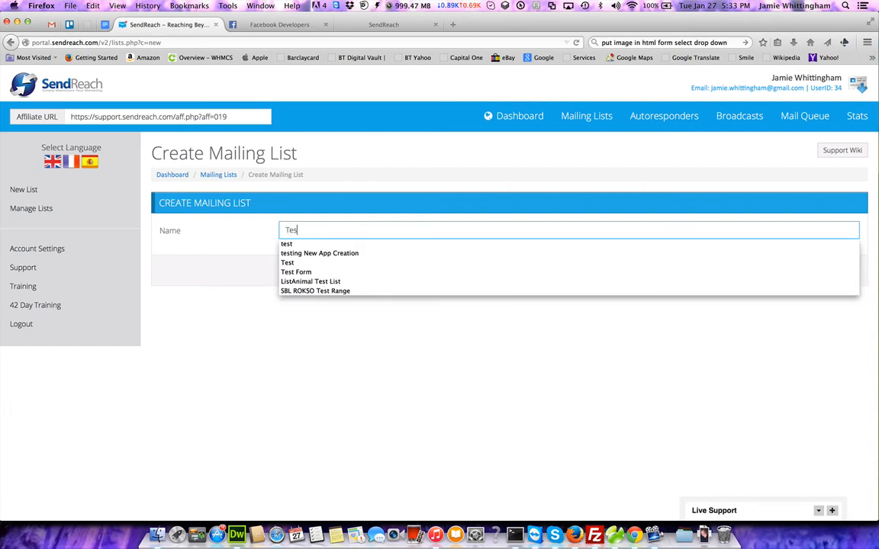
pyautogui.write('ting List fo')
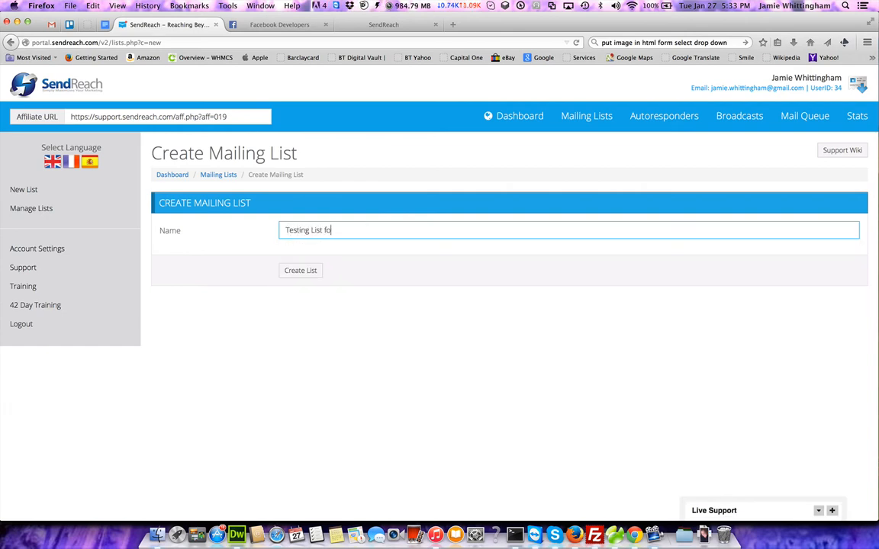
pyautogui.write('r Tutorial')
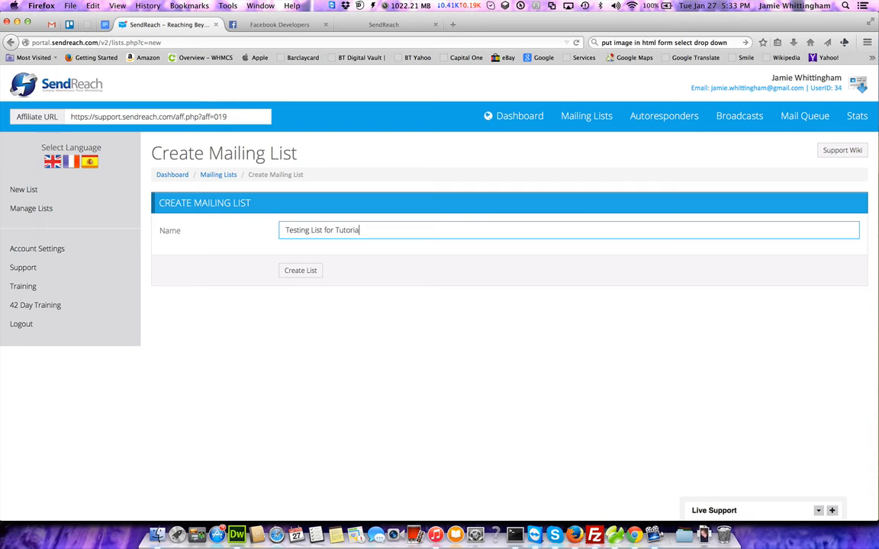
pyautogui.click(301, 277)
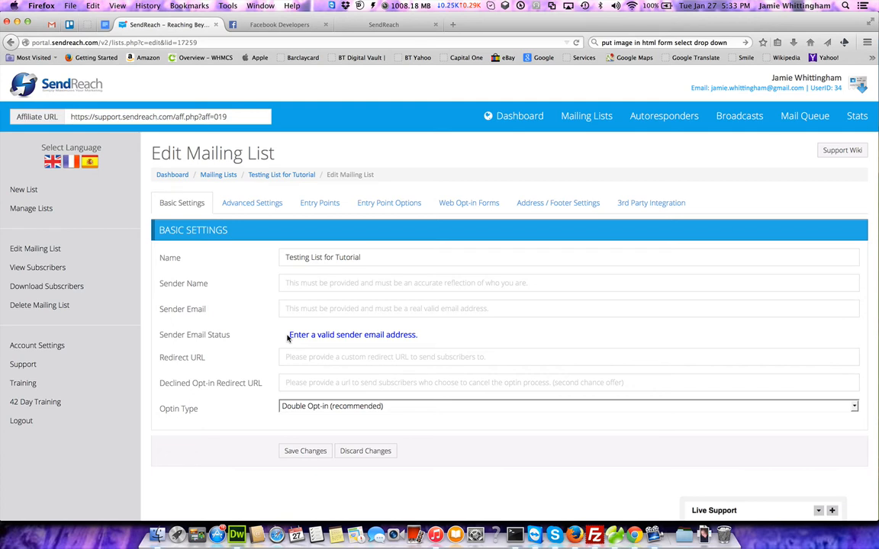
# Save sender name 'Testing Tutorial' with the account's Gmail address as sender email.
pyautogui.click(324, 286)
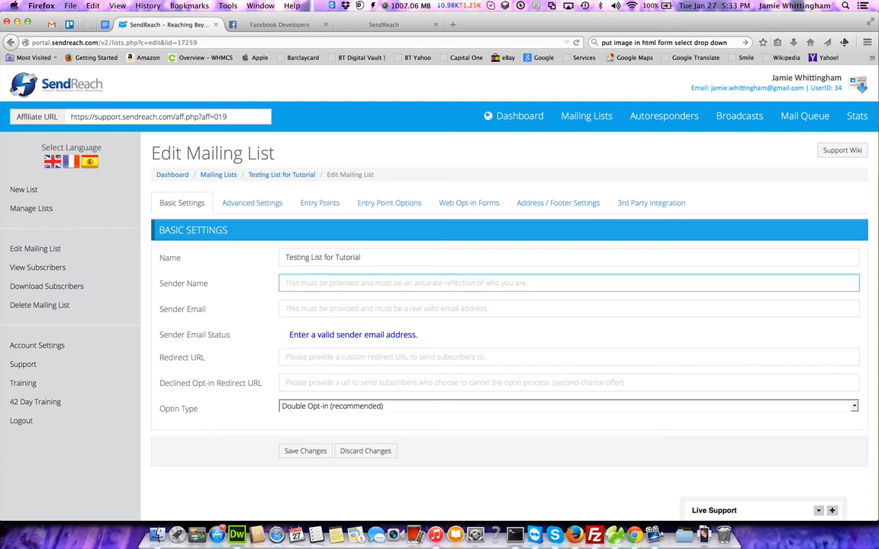
pyautogui.write('Testing T')
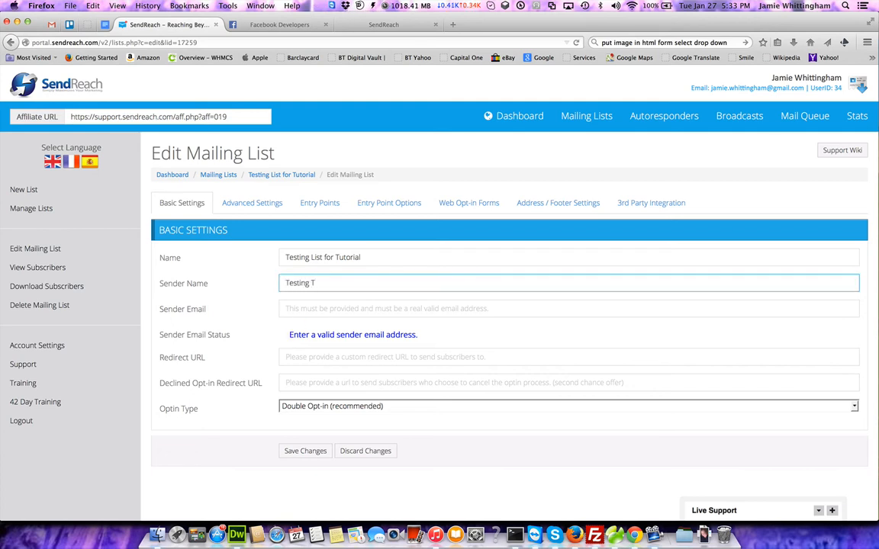
pyautogui.write('utorial')
pyautogui.press('Tab')
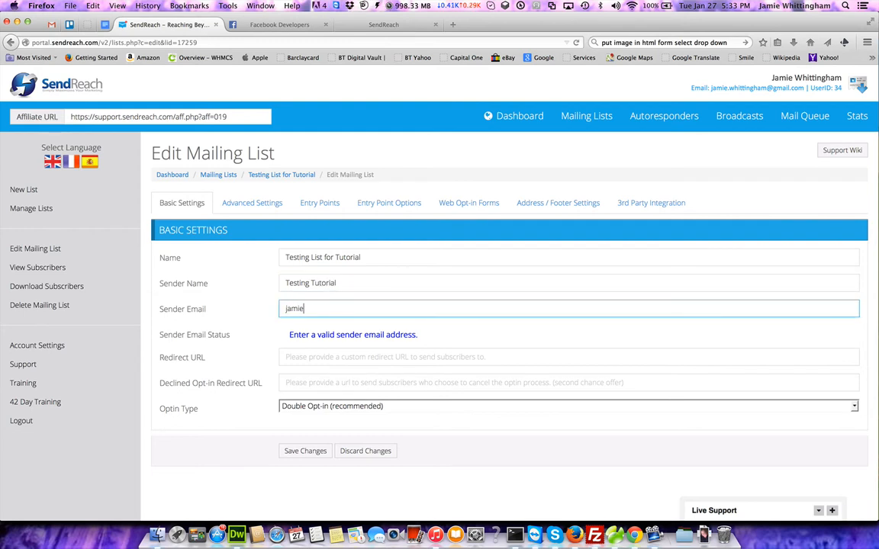
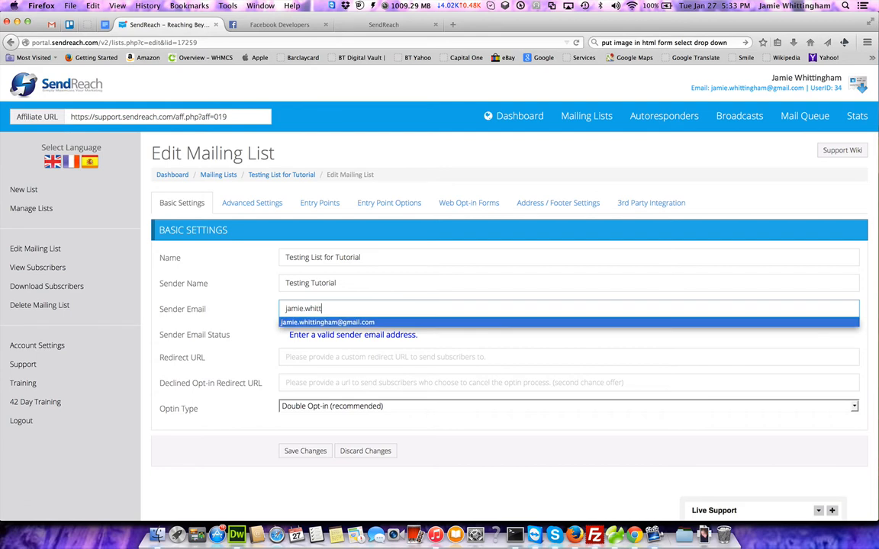
pyautogui.press('Return')
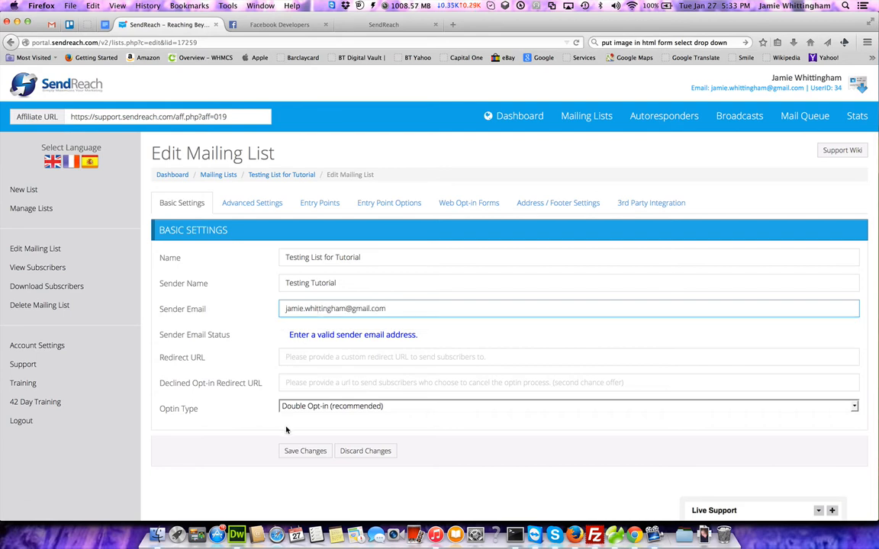
pyautogui.click(306, 452)
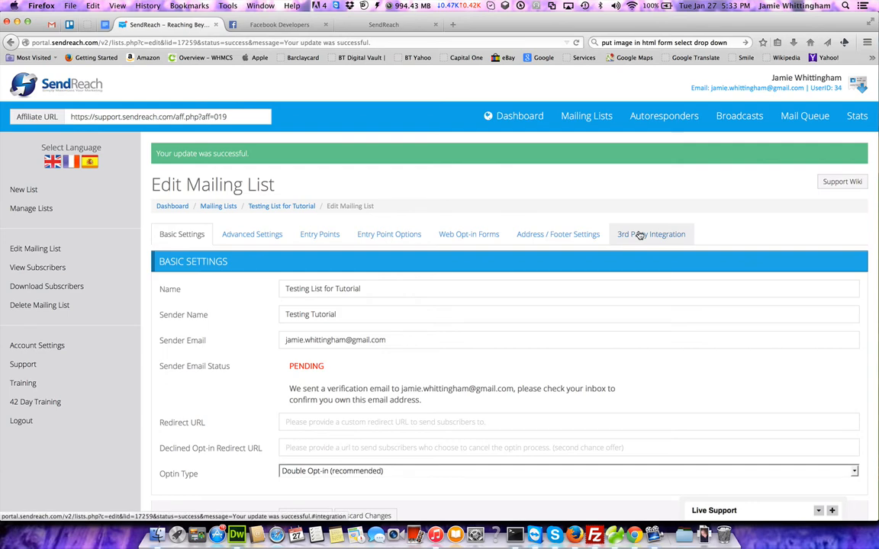
pyautogui.click(259, 237)
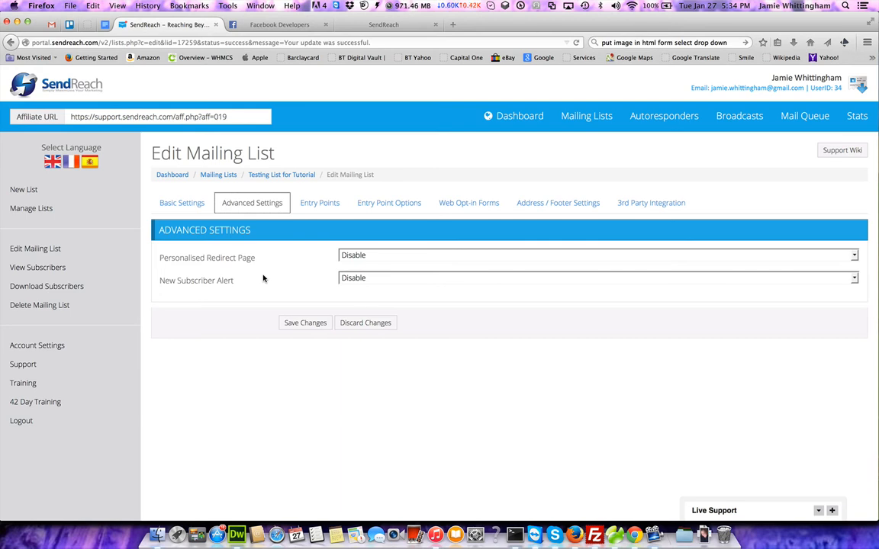
# Switch New Subscriber Alert to Enable and back to Disable, then view the Entry Points.
pyautogui.click(366, 280)
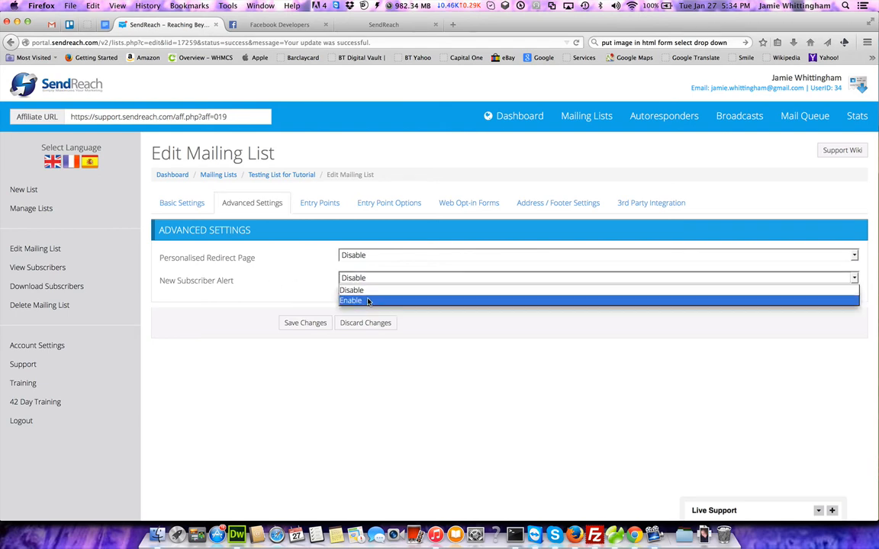
pyautogui.click(367, 300)
pyautogui.click(366, 303)
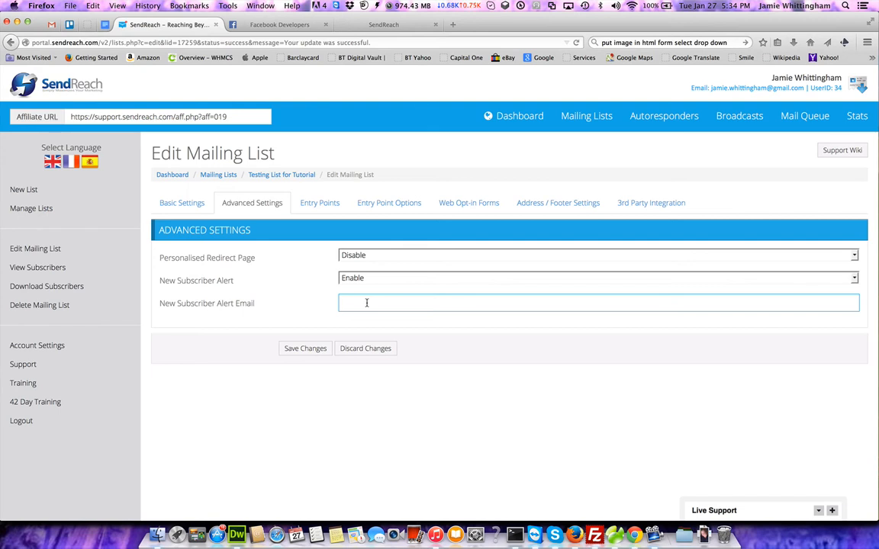
pyautogui.click(377, 280)
pyautogui.click(379, 298)
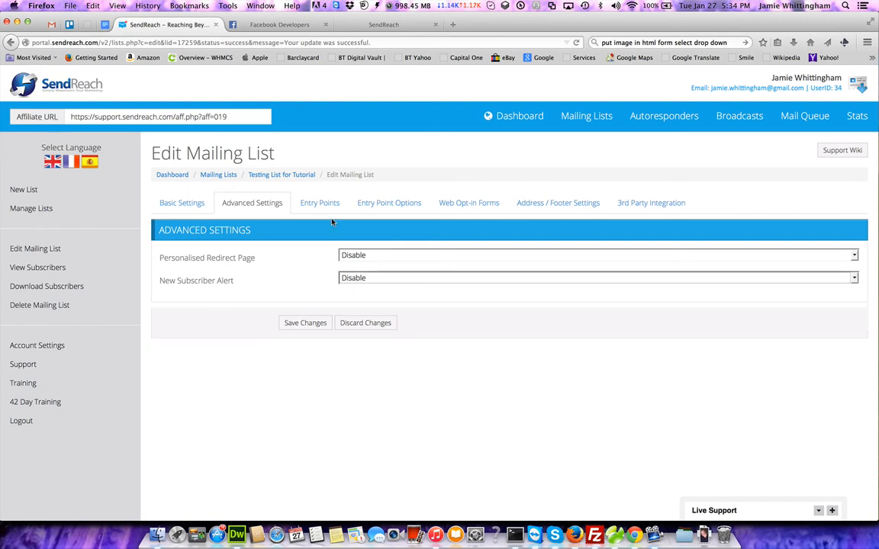
pyautogui.click(329, 206)
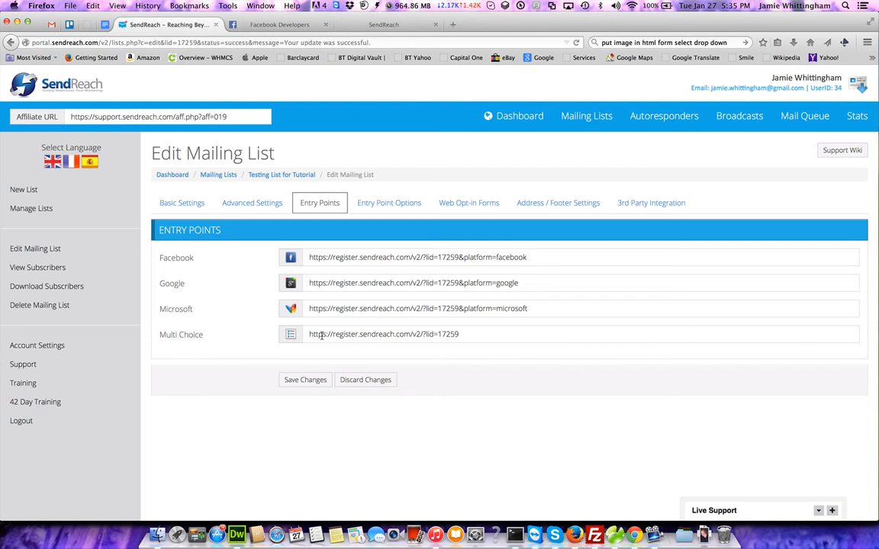
# Check the Multi Choice entry point, then show the Address / Footer Settings.
pyautogui.click(376, 206)
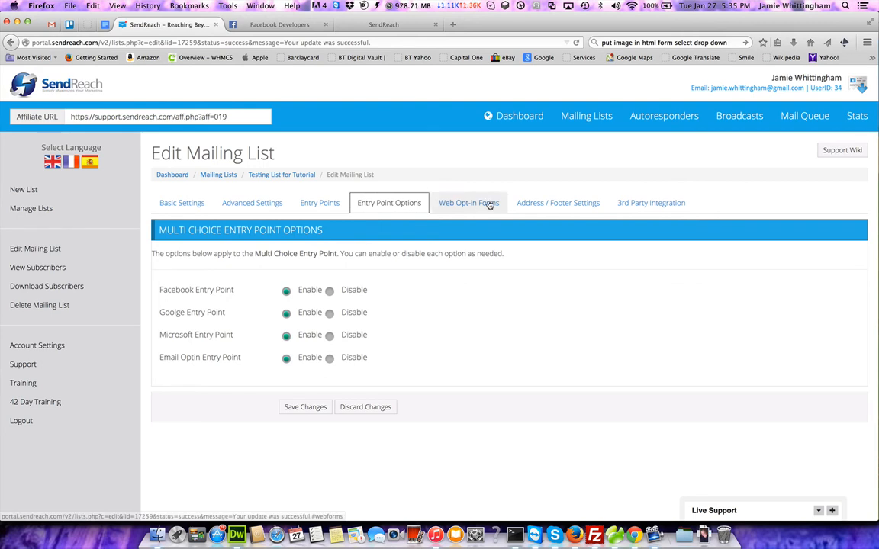
pyautogui.click(568, 206)
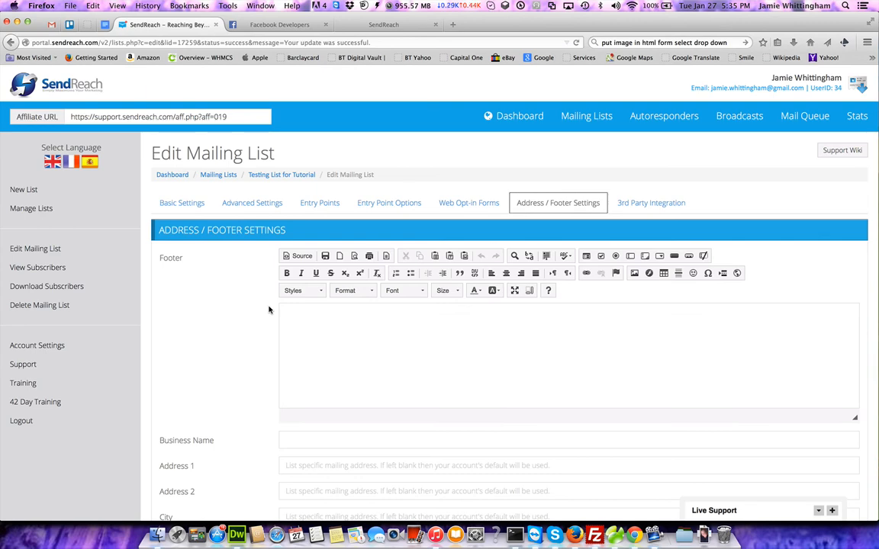
# Review the footer settings and move to the 3rd Party Integration settings.
pyautogui.scroll(-3, 269, 310)
pyautogui.scroll(3, 269, 310)
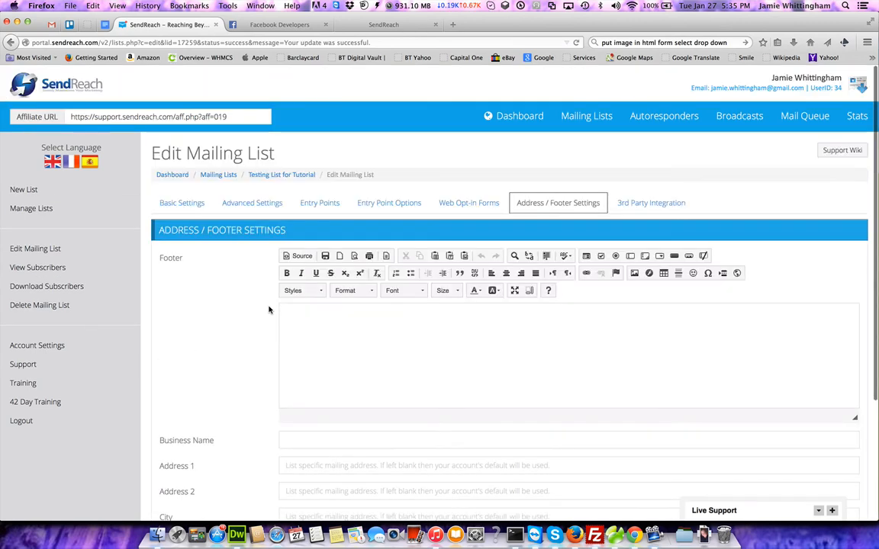
pyautogui.click(657, 204)
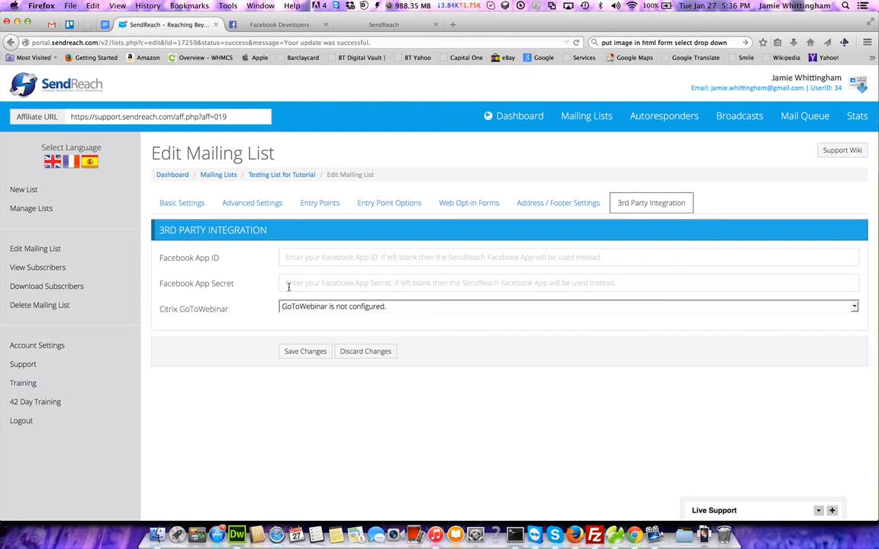
# Leave the Facebook App ID and GoToWebinar options unchanged and save the list settings.
pyautogui.click(319, 258)
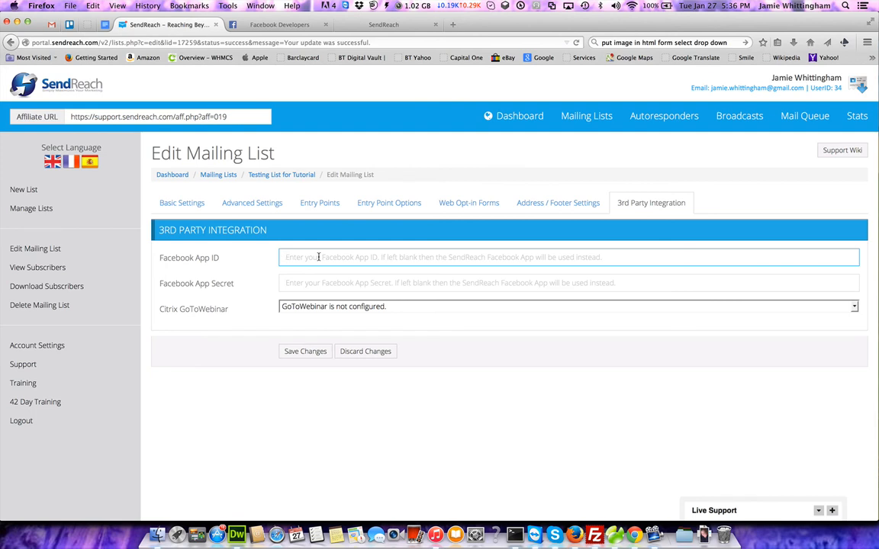
pyautogui.click(307, 306)
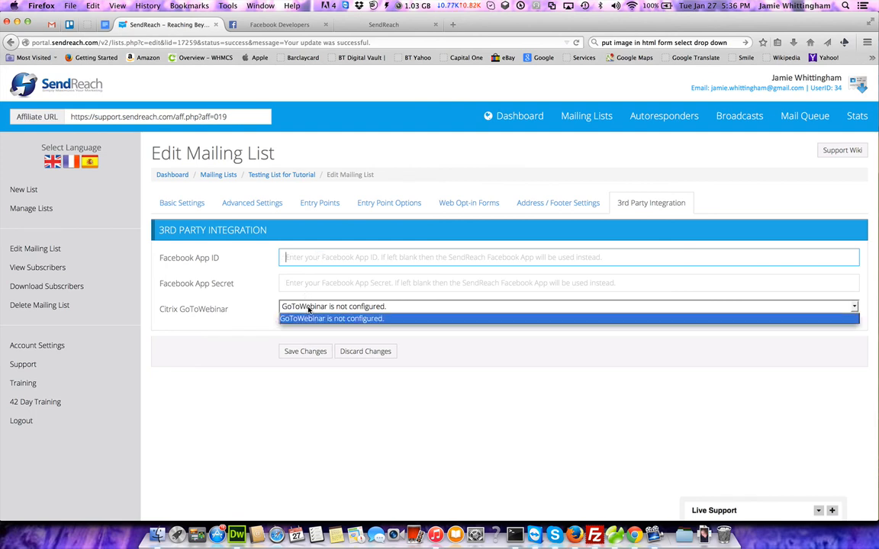
pyautogui.click(258, 327)
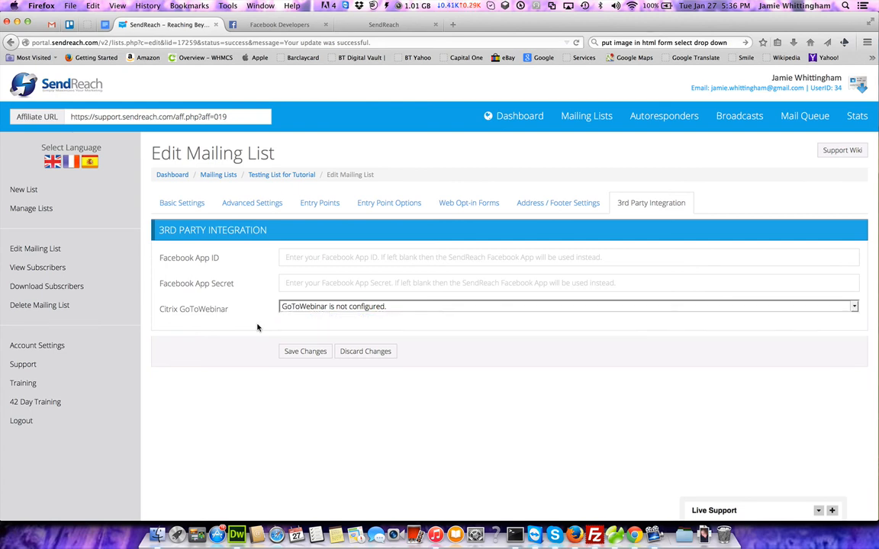
pyautogui.click(284, 308)
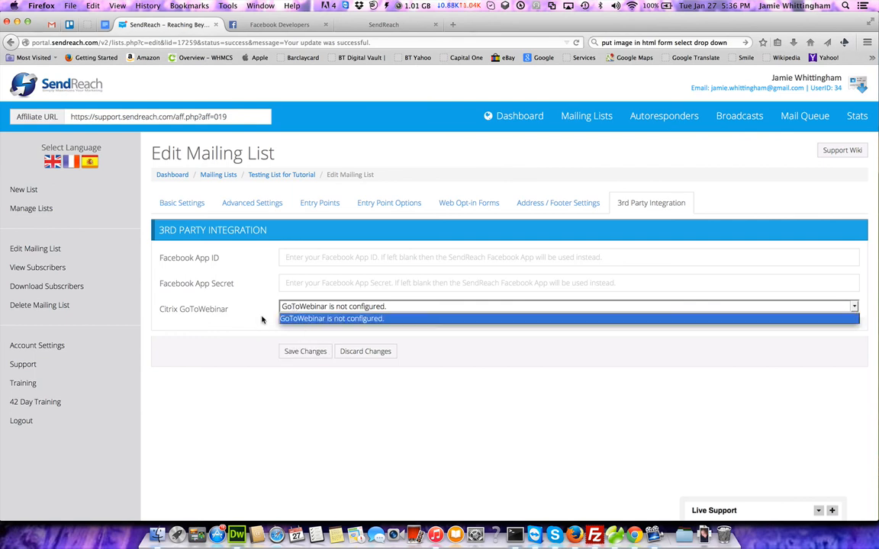
pyautogui.click(231, 326)
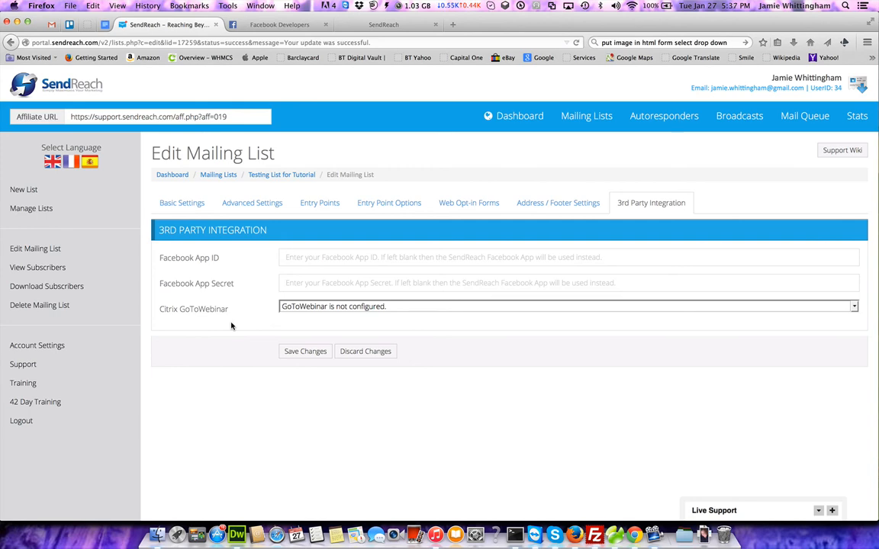
pyautogui.click(297, 353)
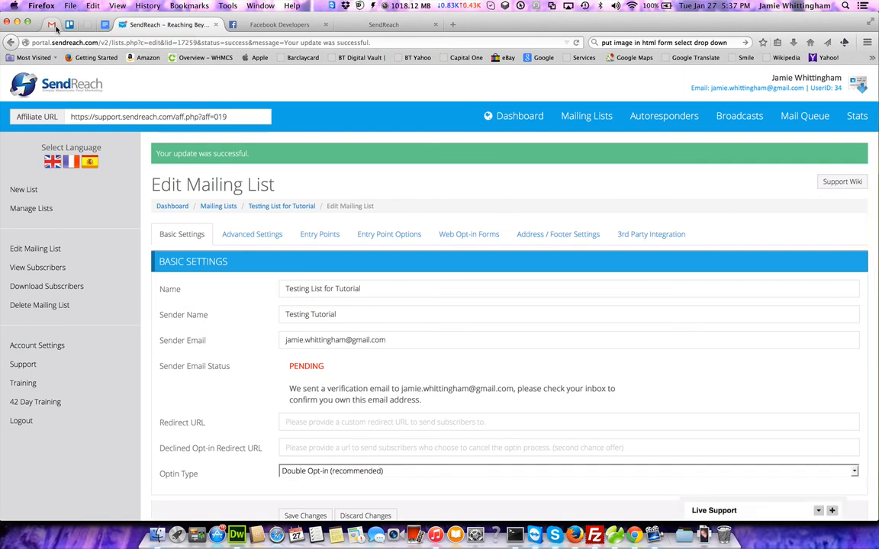
# In Gmail, open the List Email Confirmation message and follow its sender-ownership confirmation link.
pyautogui.click(52, 25)
pyautogui.click(228, 135)
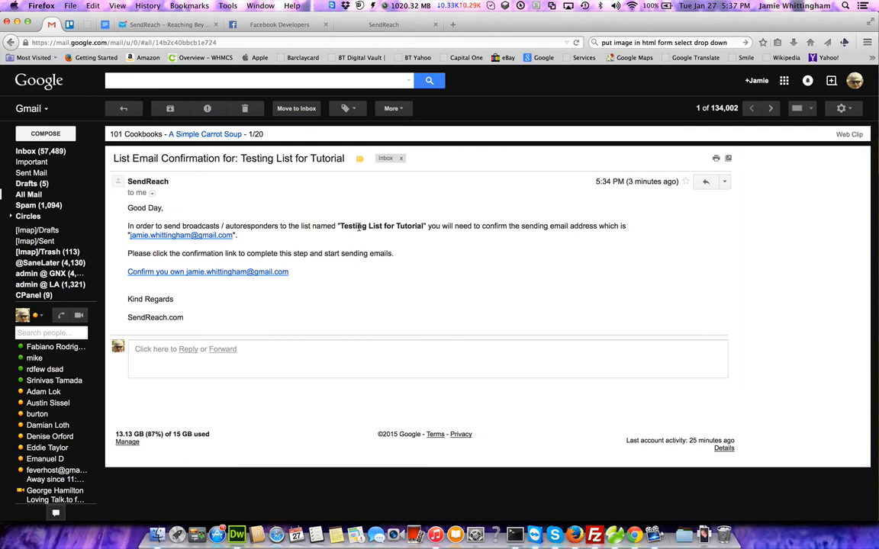
pyautogui.moveTo(340, 226); pyautogui.dragTo(419, 227)
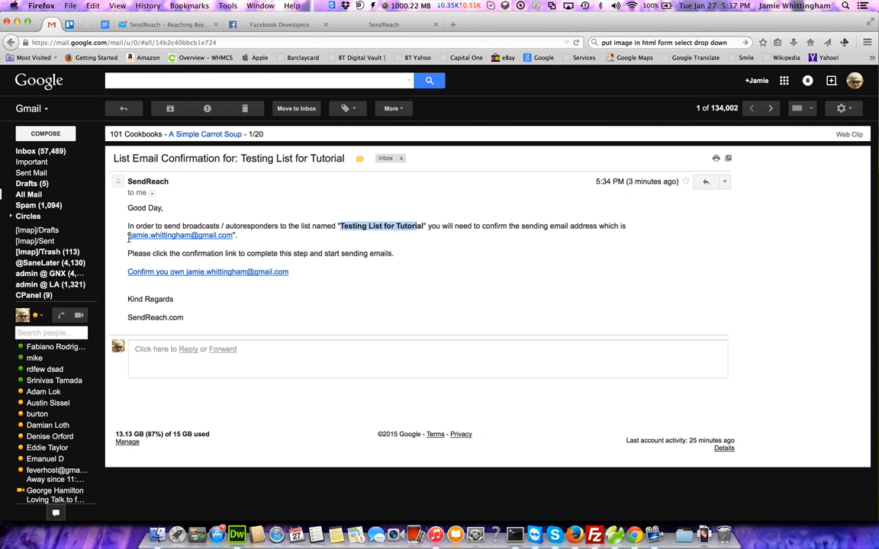
pyautogui.click(215, 273)
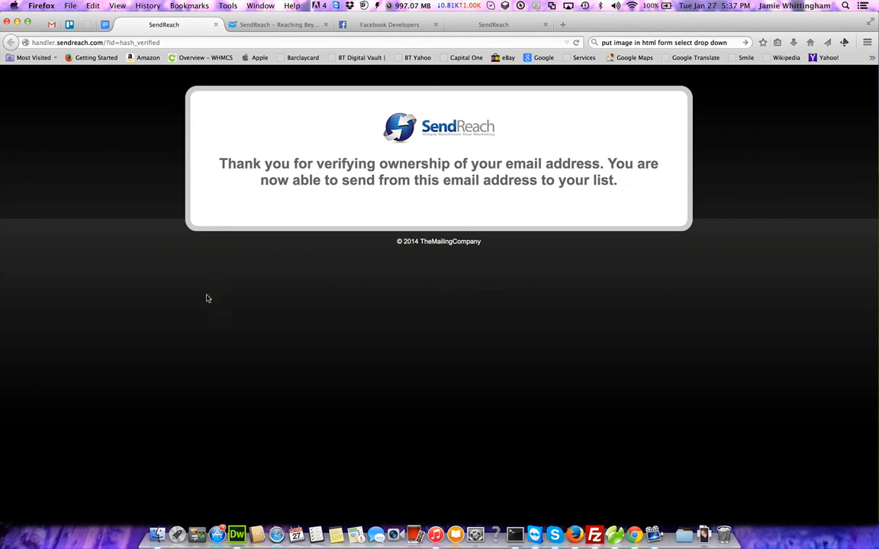
# Close the verification page and reload SendReach's Edit Mailing List page.
pyautogui.click(215, 24)
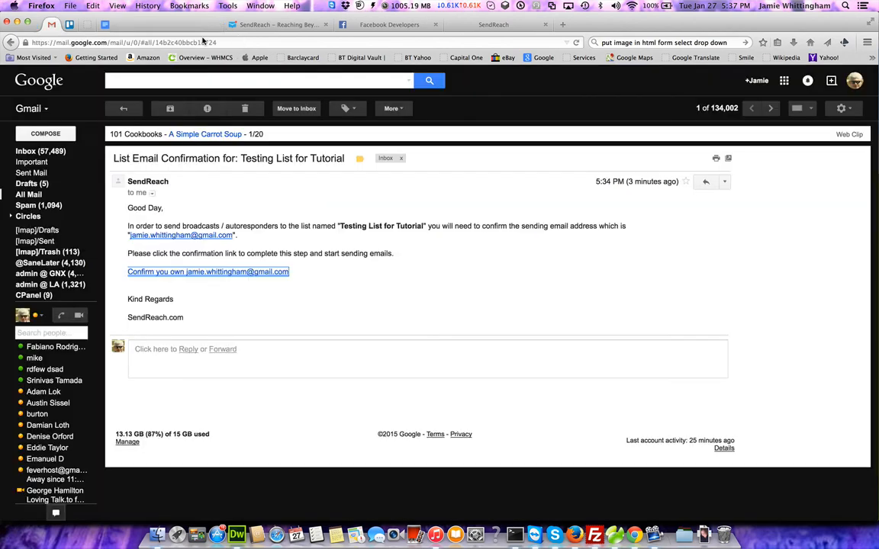
pyautogui.click(168, 25)
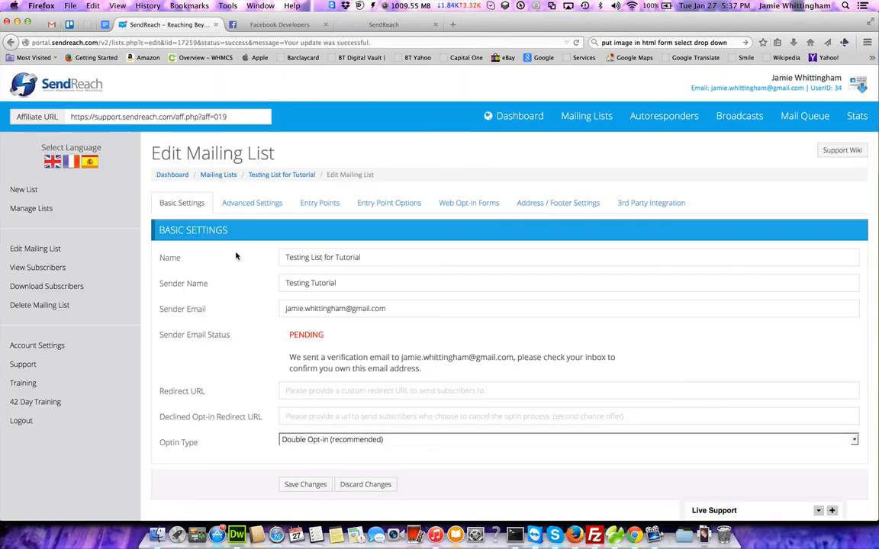
pyautogui.press('super+r')
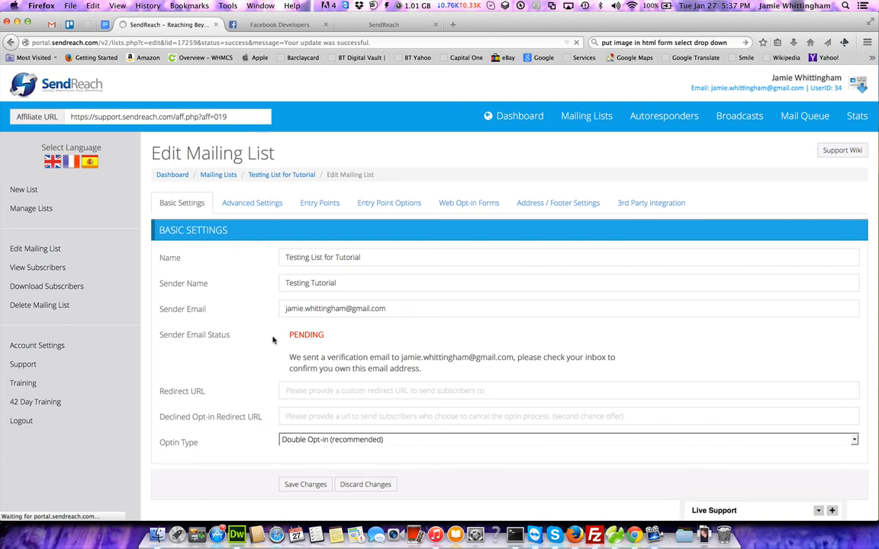